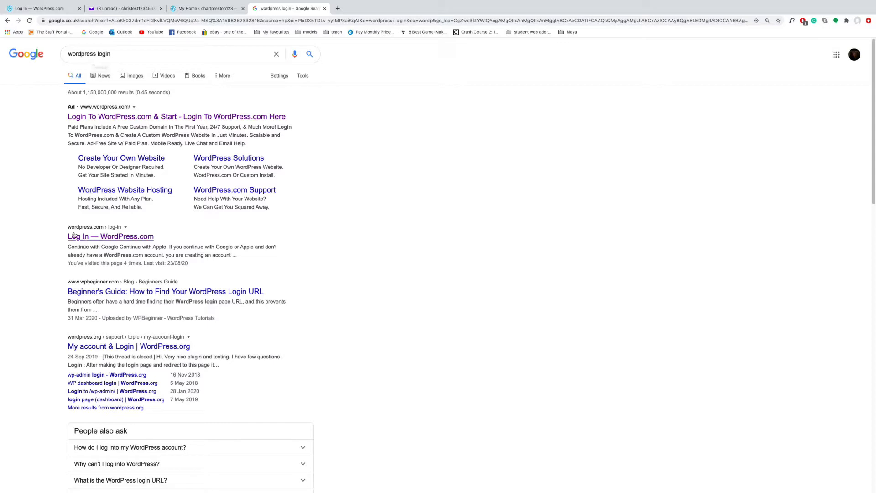
Open the 'Log In — WordPress.com' result from the Google search for wordpress login
{"action": "left_click", "coordinate": [82, 237]}
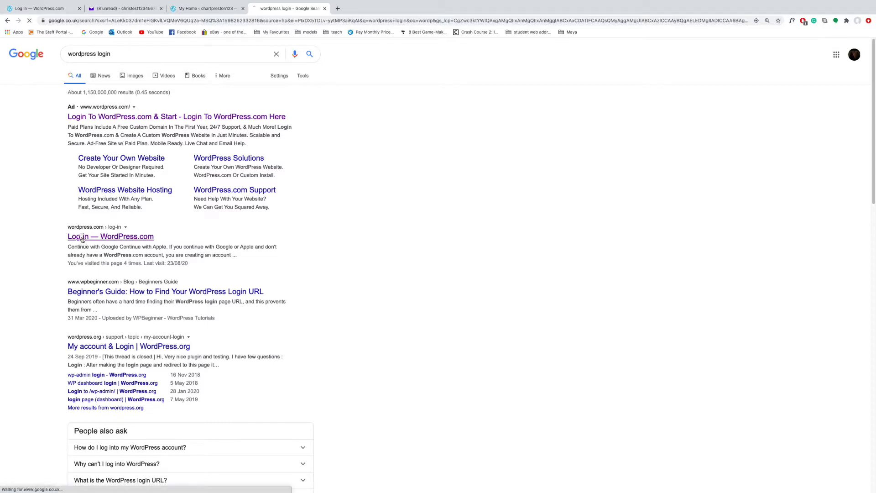
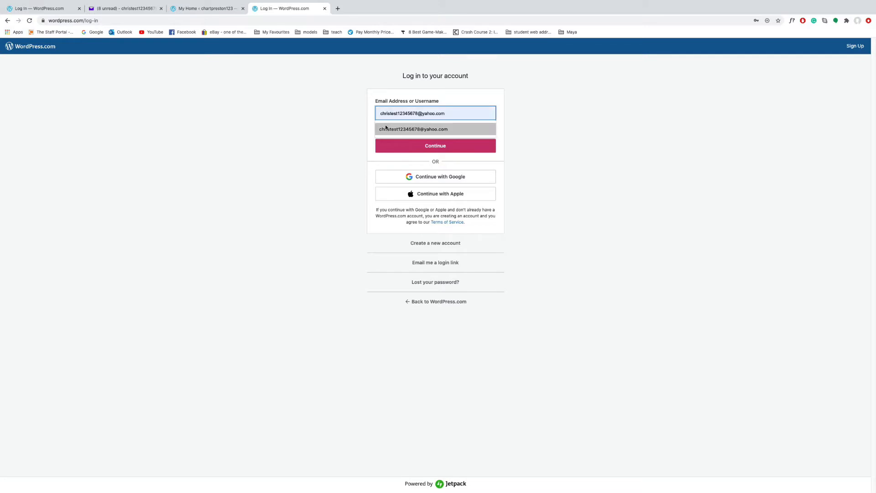
Sign in to WordPress.com with the saved account e-mail and the account password
{"action": "left_click", "coordinate": [384, 129]}
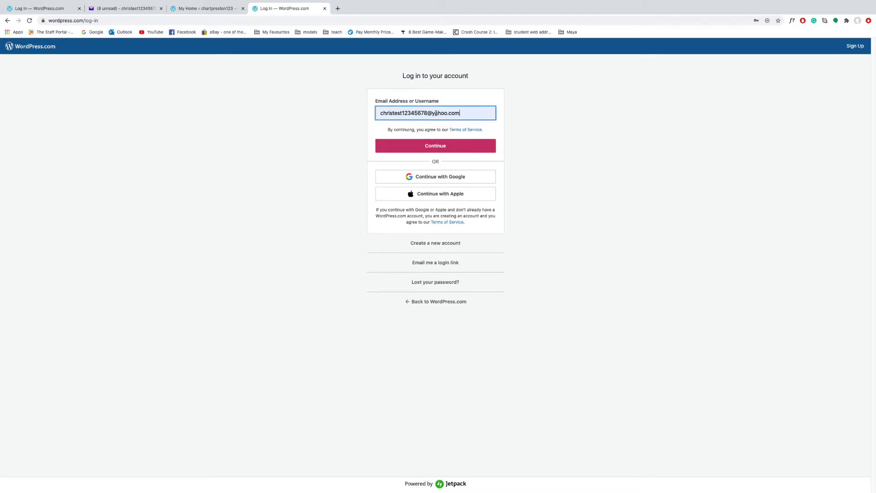
{"action": "left_click", "coordinate": [434, 147]}
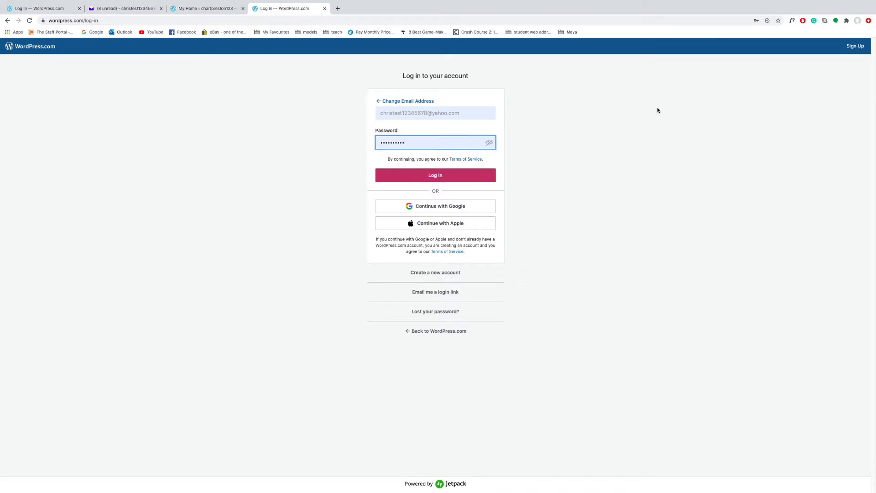
{"action": "left_click", "coordinate": [412, 174]}
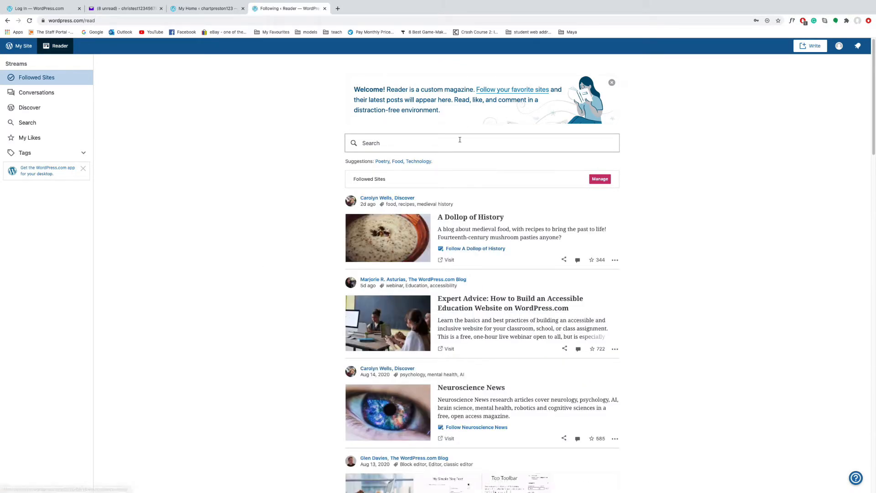
Scroll the Reader feed, view My Profile, then go back to the Reader's Followed Sites
{"action": "scroll", "coordinate": [401, 350], "scroll_direction": "down", "scroll_amount": 9}
{"action": "scroll", "coordinate": [401, 350], "scroll_direction": "down", "scroll_amount": 2}
{"action": "scroll", "coordinate": [398, 357], "scroll_direction": "up", "scroll_amount": 10}
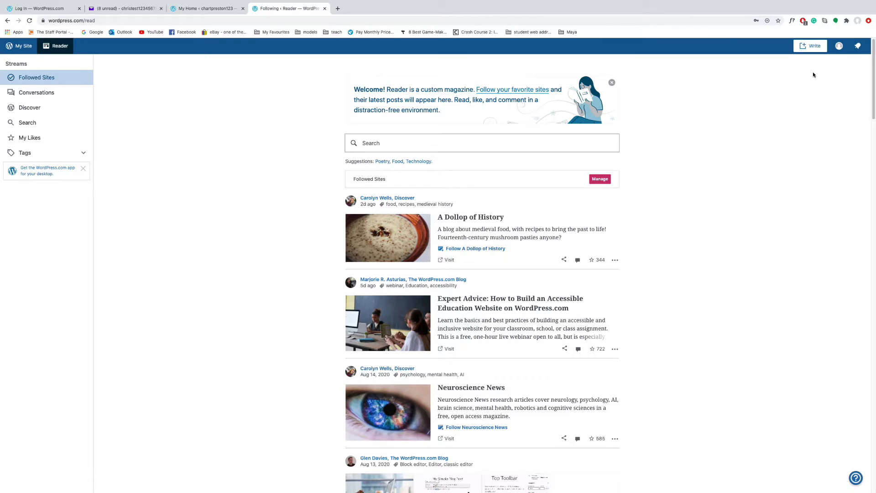
{"action": "left_click", "coordinate": [839, 47]}
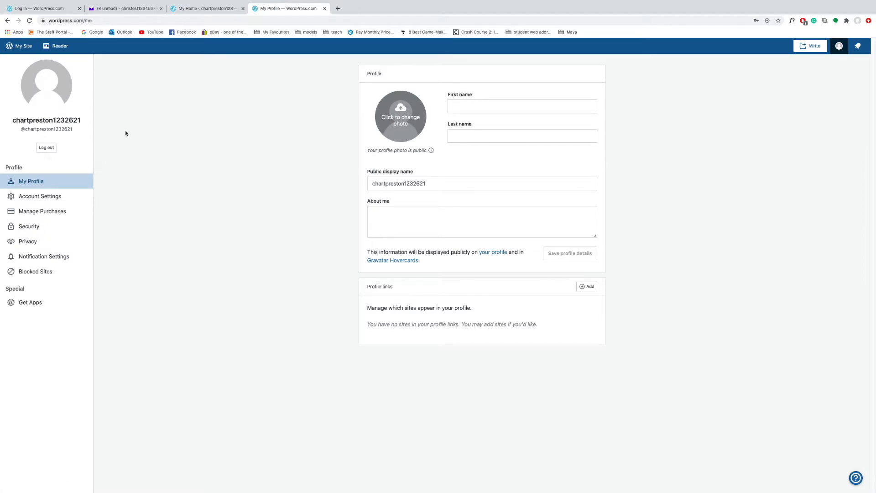
{"action": "left_click", "coordinate": [7, 20]}
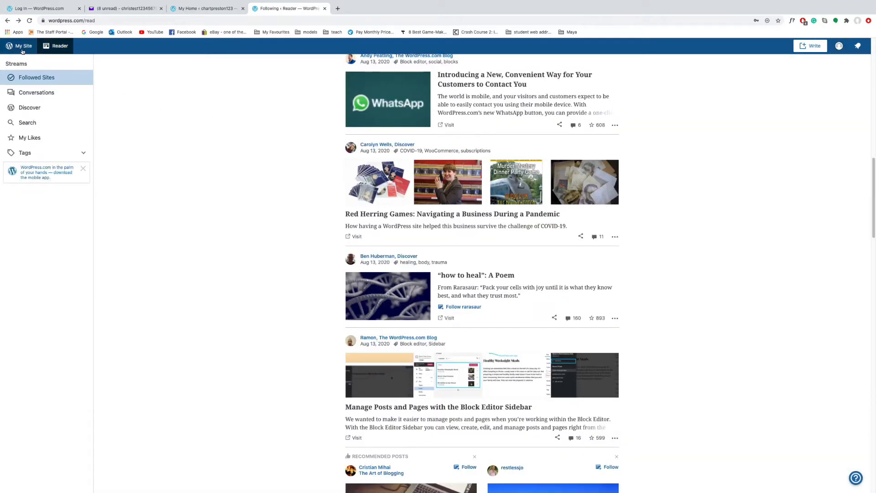
Open Design > Customize for the chartpreston123 site from My Site
{"action": "left_click", "coordinate": [21, 49]}
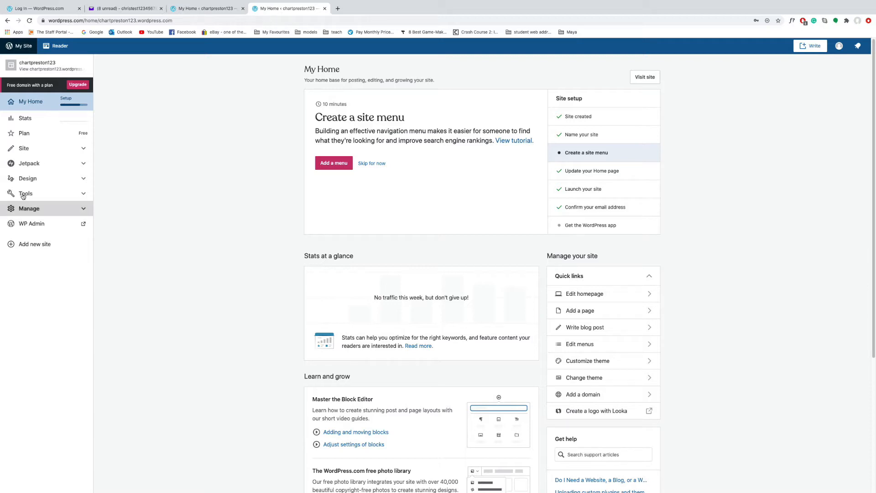
{"action": "left_click", "coordinate": [20, 180]}
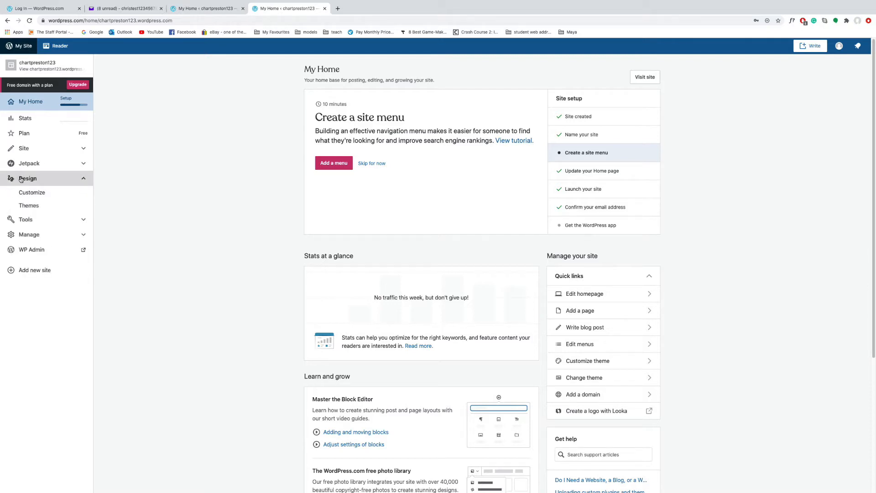
{"action": "left_click", "coordinate": [27, 193]}
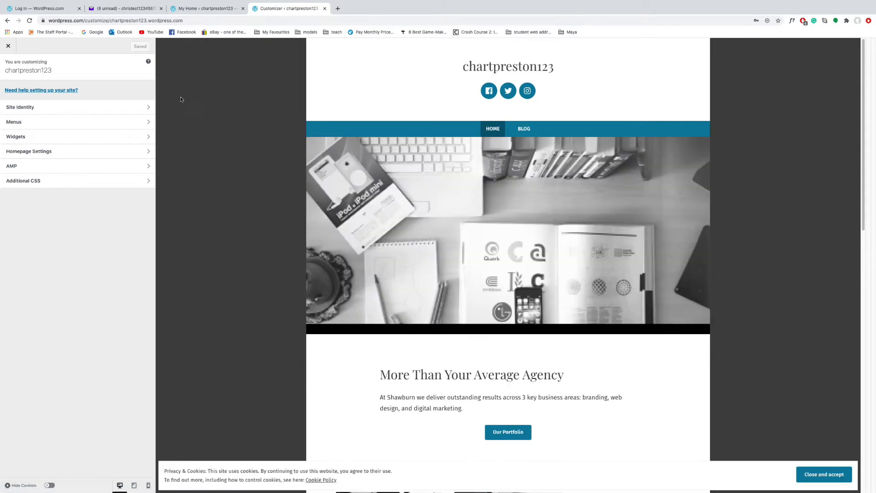
Open the Primary menu (Home, Blog) under Menus and list the pages available to add
{"action": "left_click", "coordinate": [130, 121]}
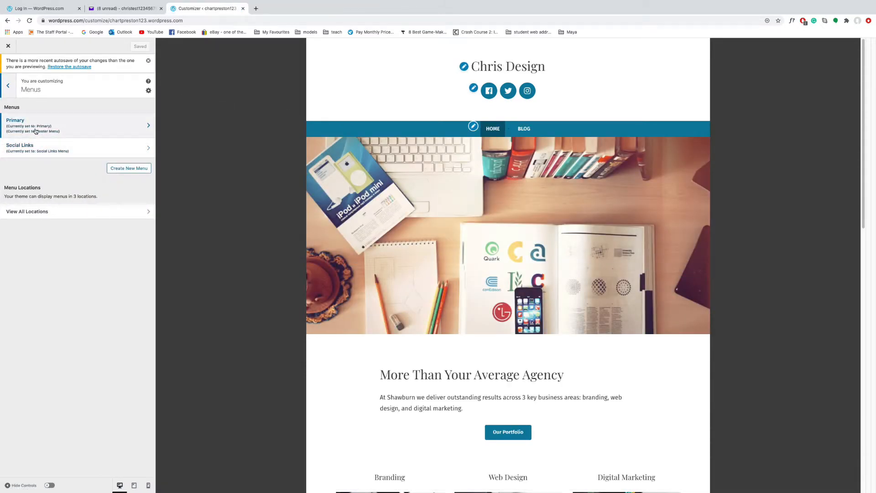
{"action": "left_click", "coordinate": [69, 129]}
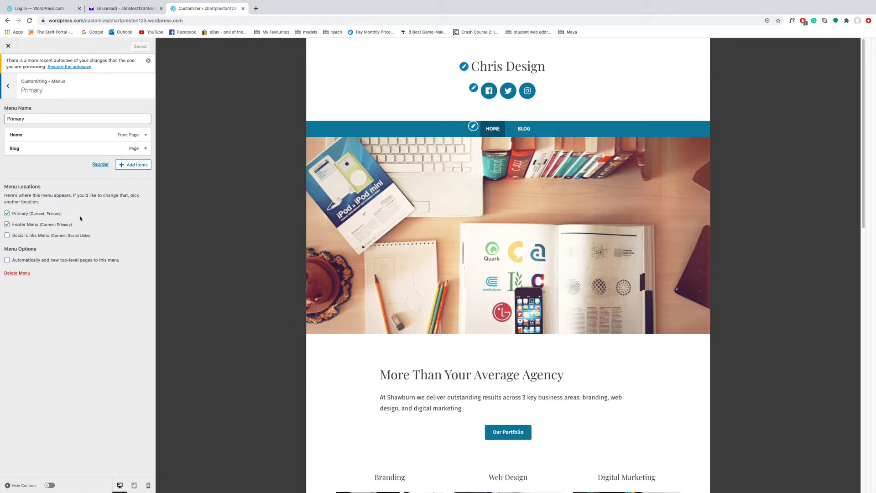
{"action": "left_click", "coordinate": [130, 167]}
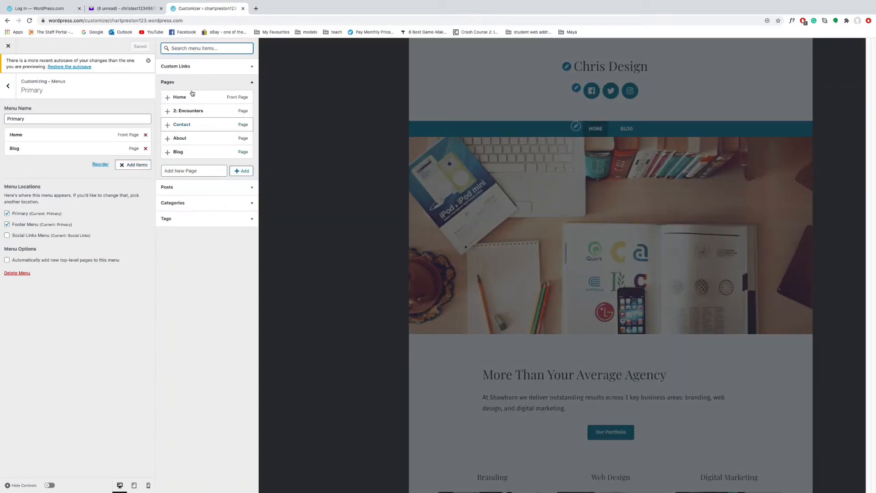
Add a new page named 'Project 1: Preston' to the Primary menu and close Add Items
{"action": "left_click", "coordinate": [213, 173]}
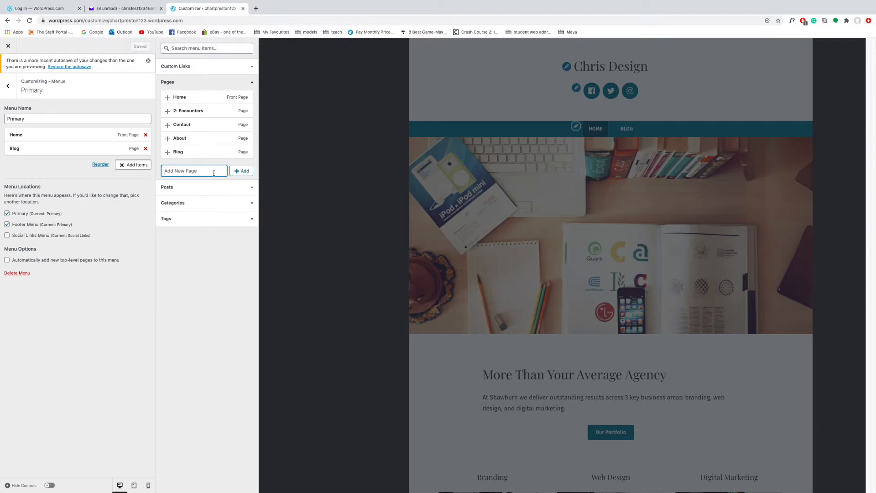
{"action": "type", "text": "Project 1"}
{"action": "type", "text": ": "}
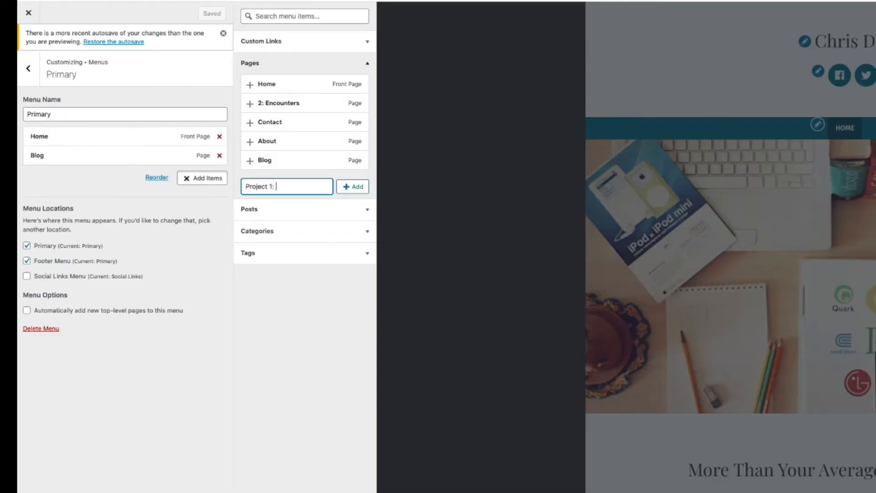
{"action": "type", "text": "Preston"}
{"action": "left_click", "coordinate": [361, 189]}
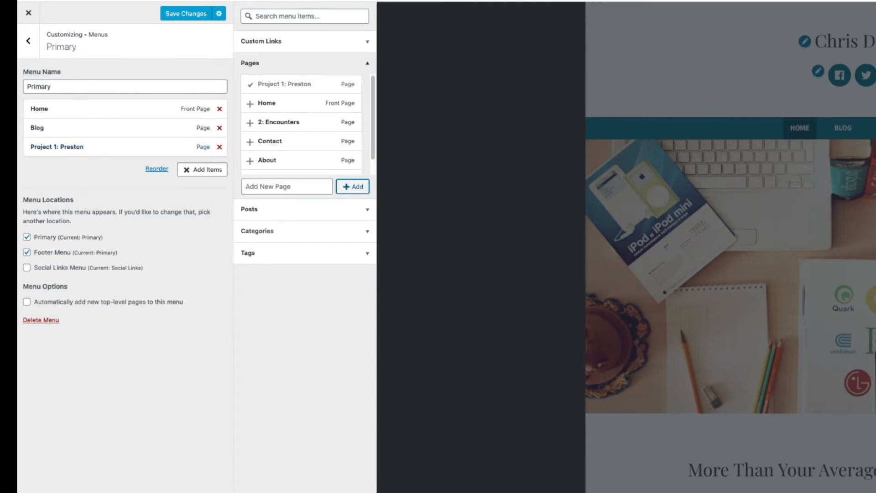
{"action": "left_click", "coordinate": [778, 136]}
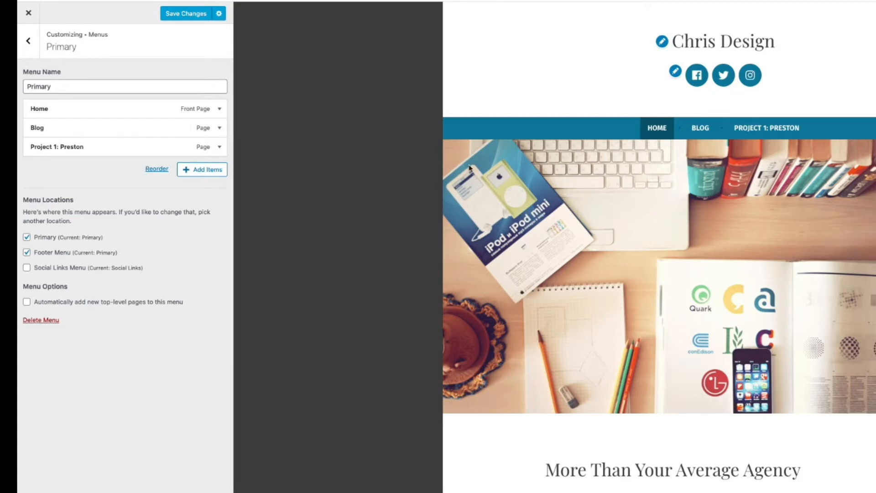
Create new pages 'Simon', 'Chris' and 'Mark' and add them to the Primary menu
{"action": "left_click", "coordinate": [208, 172]}
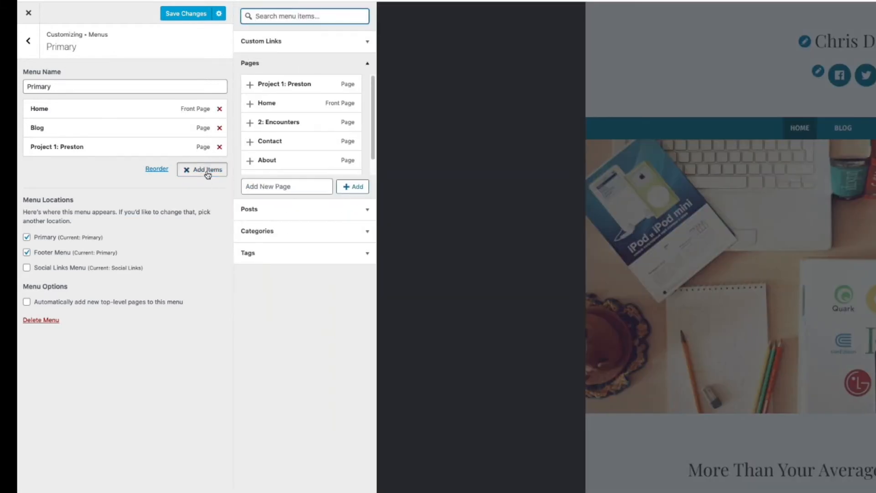
{"action": "left_click", "coordinate": [277, 187]}
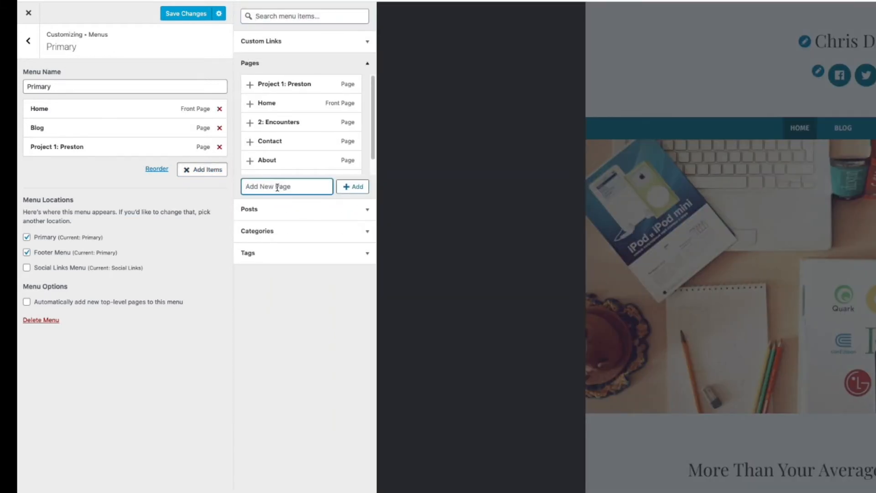
{"action": "type", "text": "Simon"}
{"action": "left_click", "coordinate": [358, 187]}
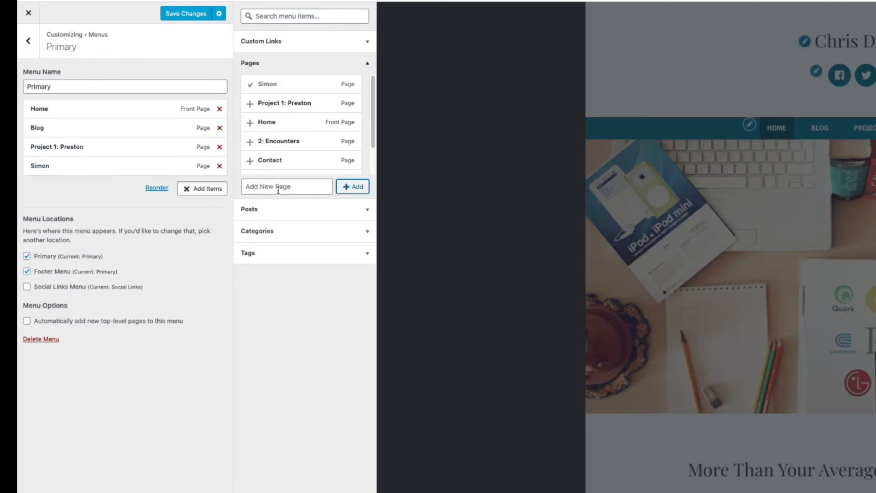
{"action": "left_click", "coordinate": [279, 187]}
{"action": "type", "text": "Chirs"}
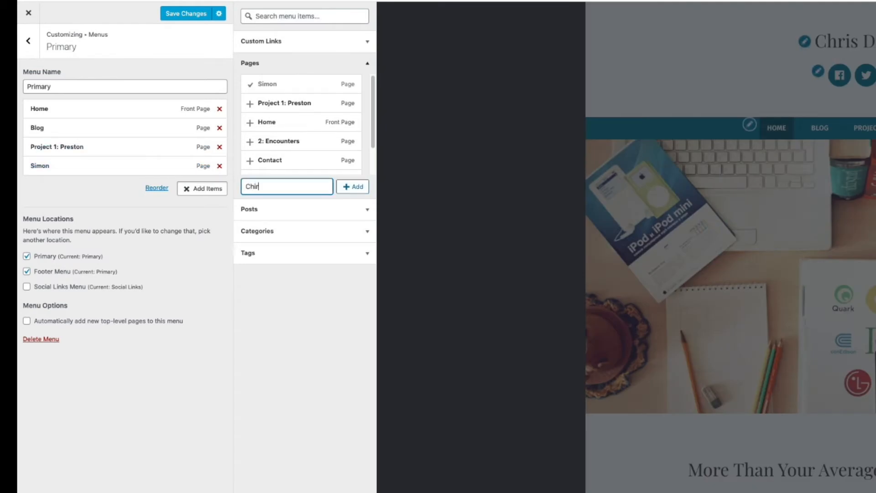
{"action": "key", "text": "BackSpace"}
{"action": "key", "text": "BackSpace"}
{"action": "key", "text": "BackSpace"}
{"action": "type", "text": "ris"}
{"action": "left_click", "coordinate": [344, 188]}
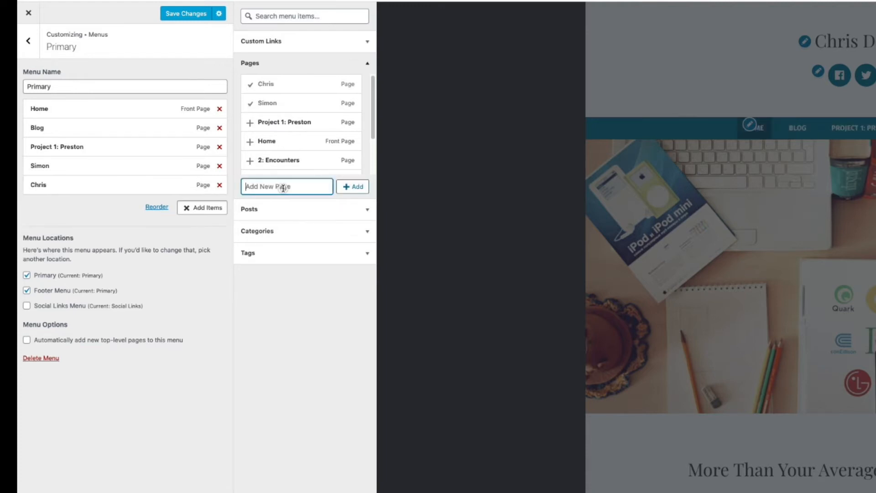
{"action": "type", "text": "Mark"}
{"action": "left_click", "coordinate": [361, 189]}
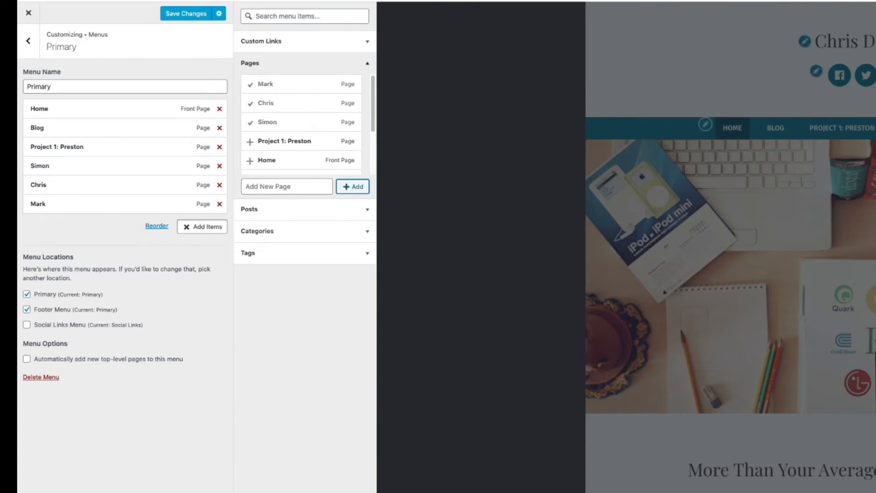
{"action": "left_click", "coordinate": [858, 129]}
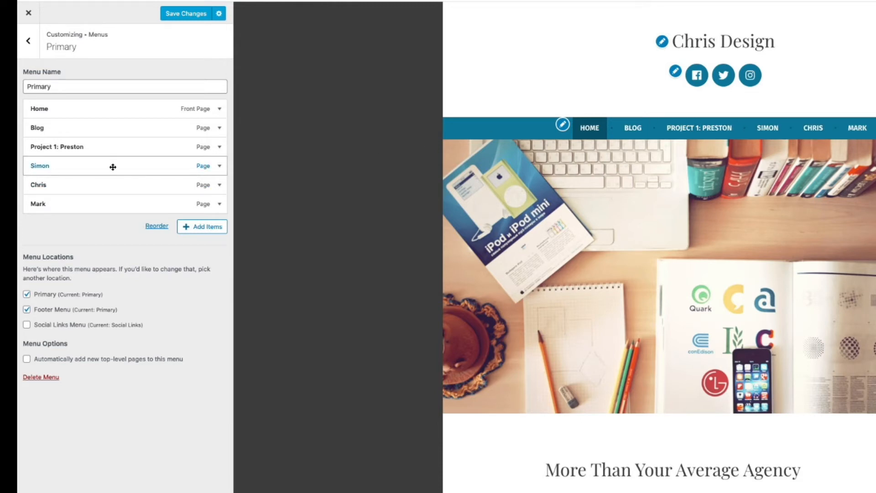
Indent Simon, Chris and Mark one level under Project 1: Preston using Reorder
{"action": "left_click", "coordinate": [151, 227]}
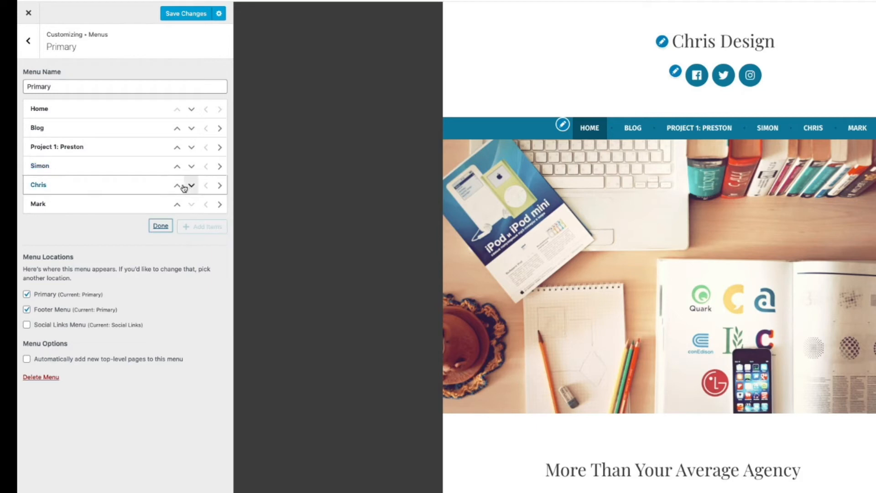
{"action": "left_click", "coordinate": [220, 169]}
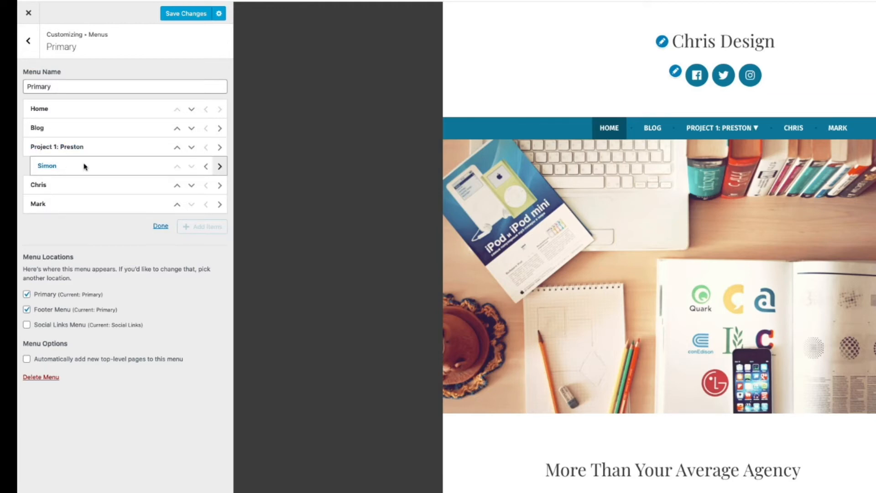
{"action": "left_click", "coordinate": [221, 186]}
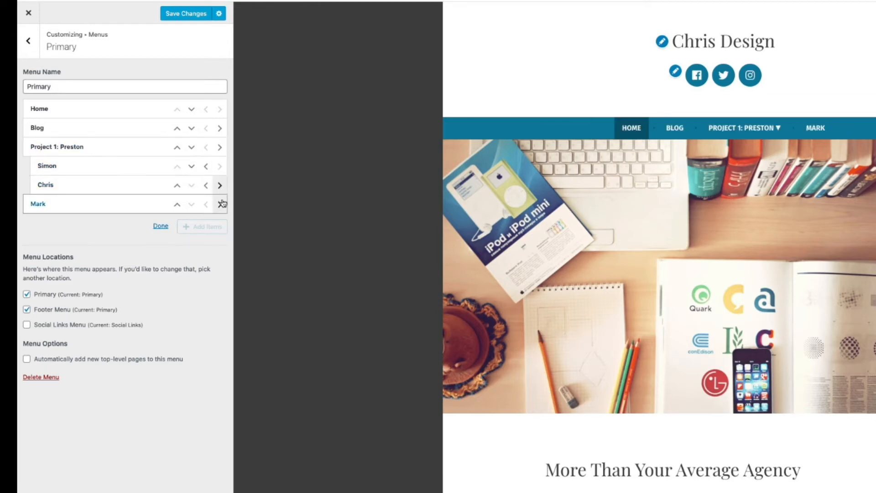
{"action": "left_click", "coordinate": [221, 205]}
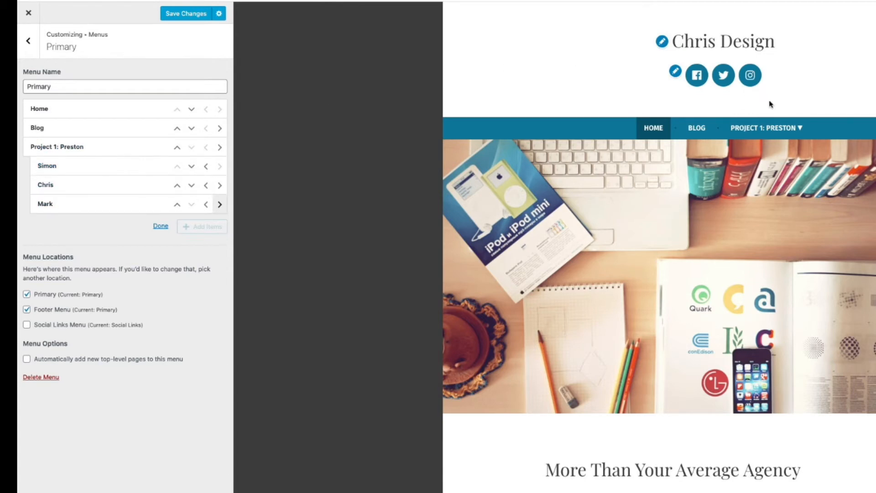
Finish reordering and add a new 'Project 2: Encounters' page to the Primary menu
{"action": "mouse_move", "coordinate": [768, 133]}
{"action": "left_click", "coordinate": [160, 227]}
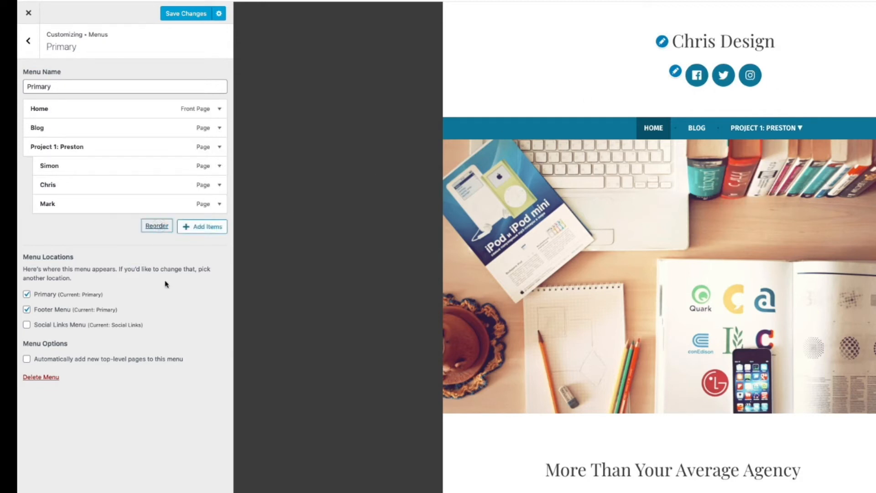
{"action": "left_click", "coordinate": [207, 227]}
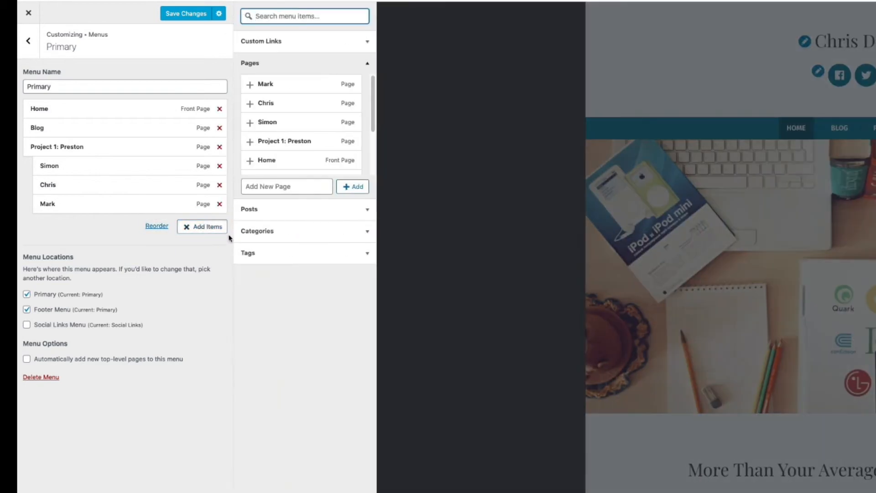
{"action": "left_click", "coordinate": [291, 188]}
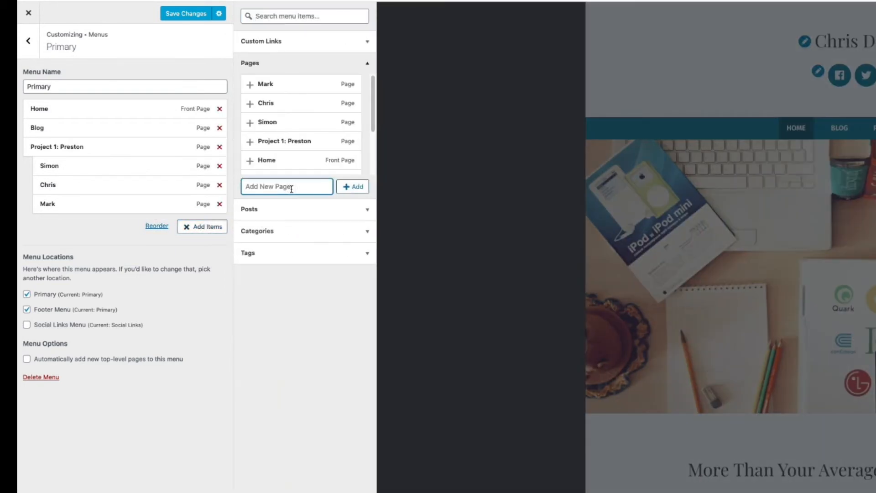
{"action": "type", "text": "Project 2: Encounters"}
{"action": "left_click", "coordinate": [349, 187]}
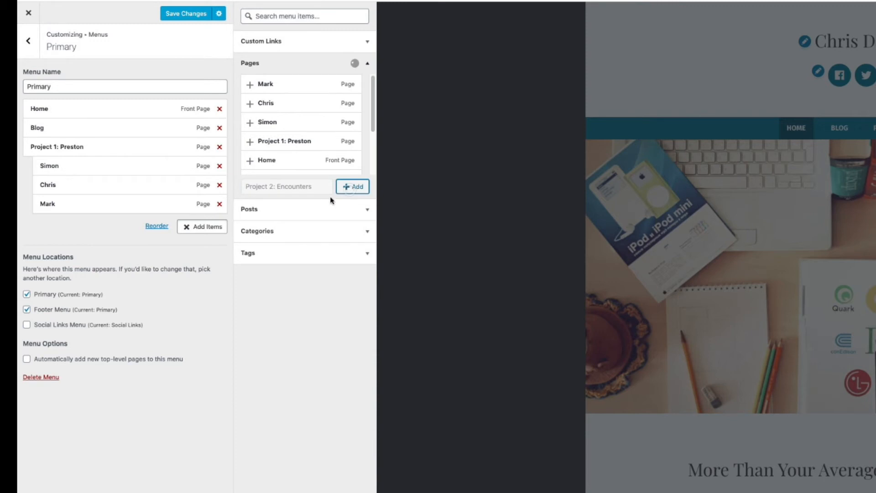
Add second new 'Simon', 'Chris' and 'Mark' pages after Project 2: Encounters
{"action": "left_click", "coordinate": [289, 187]}
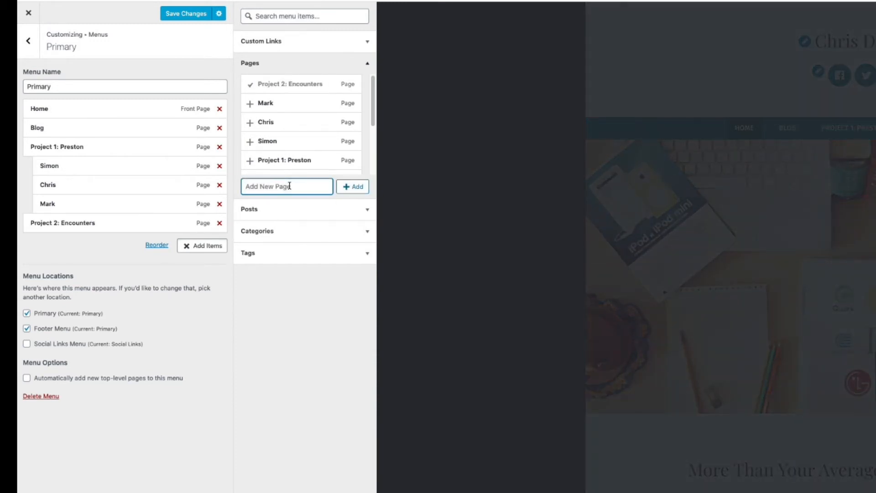
{"action": "type", "text": "Simon"}
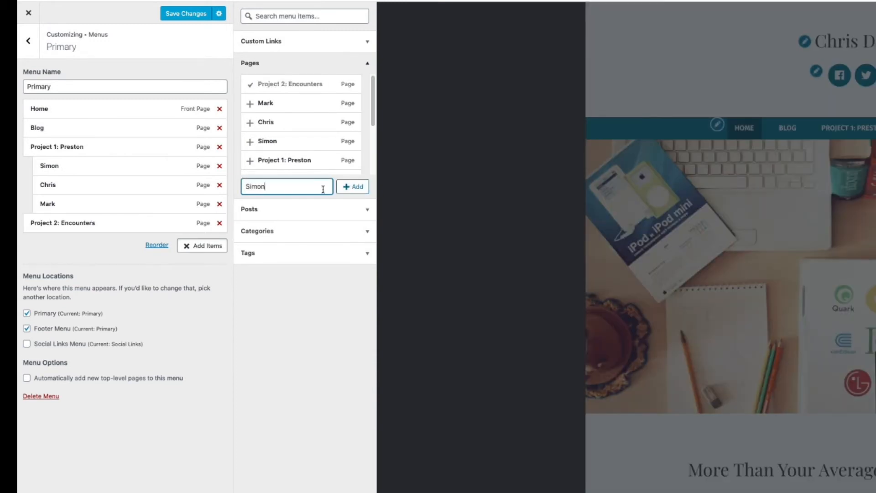
{"action": "left_click", "coordinate": [354, 188]}
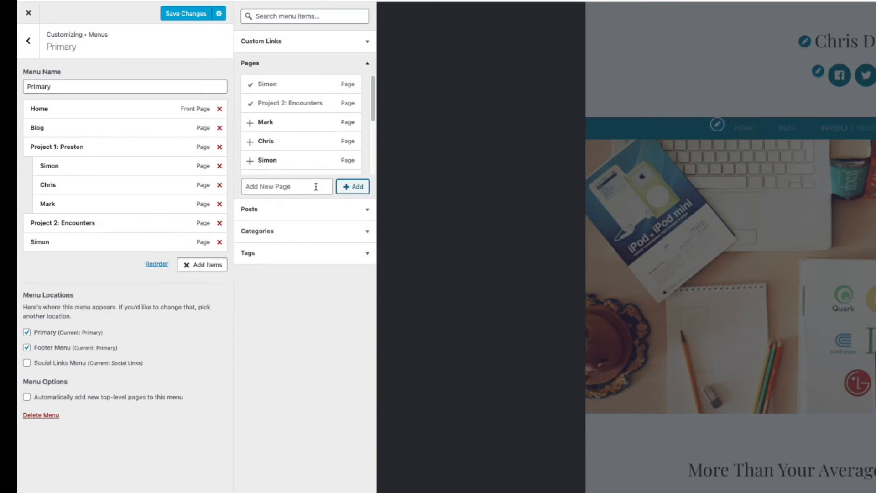
{"action": "left_click", "coordinate": [315, 187]}
{"action": "type", "text": "Chris"}
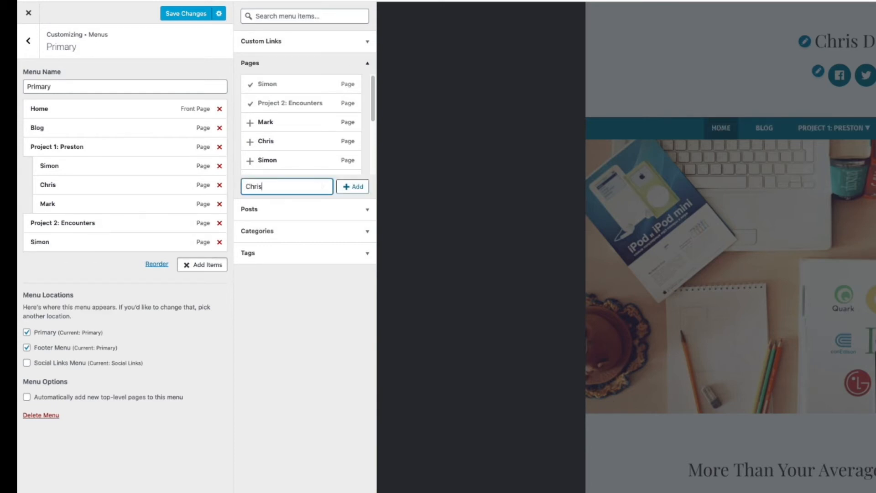
{"action": "left_click", "coordinate": [357, 186]}
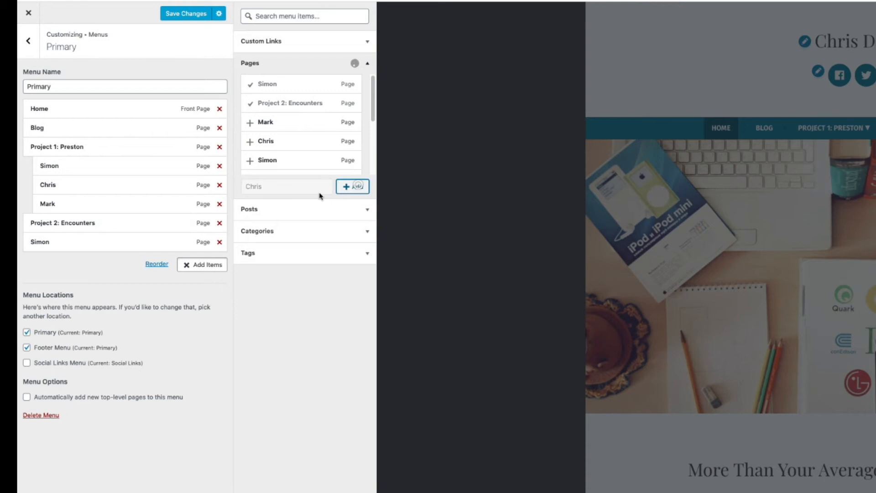
{"action": "left_click", "coordinate": [292, 188]}
{"action": "type", "text": "Ma"}
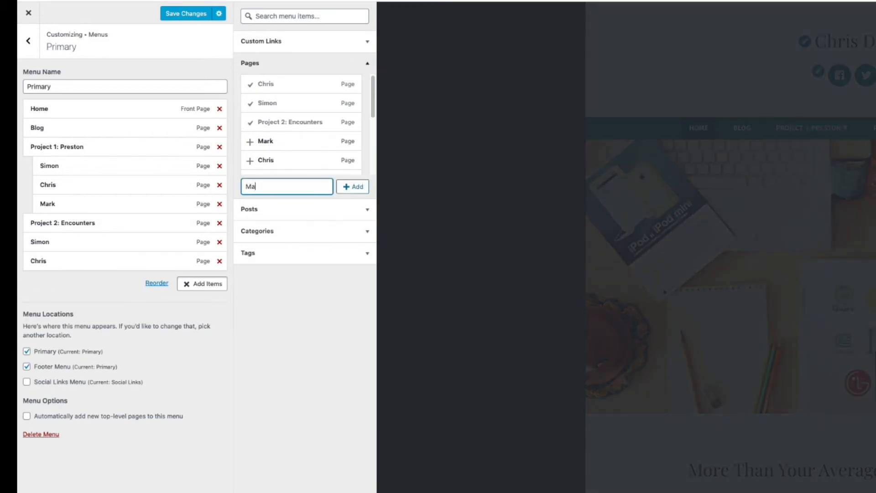
{"action": "type", "text": "rk"}
{"action": "left_click", "coordinate": [345, 187]}
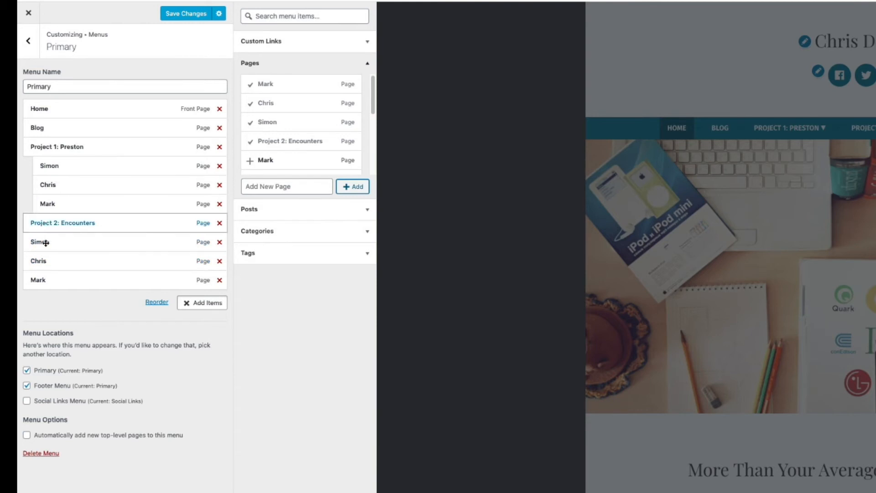
Nest the second Simon, Chris and Mark one level under Project 2: Encounters, then reopen Add Items
{"action": "left_click", "coordinate": [154, 302]}
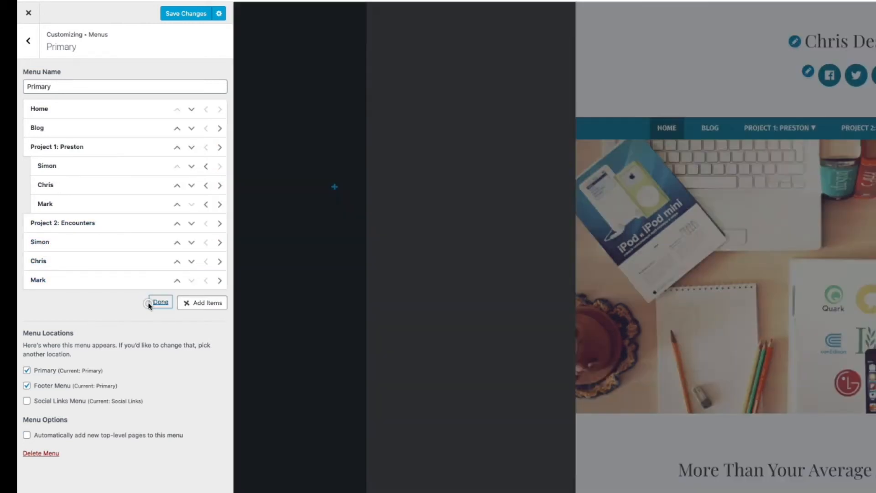
{"action": "left_click", "coordinate": [218, 243]}
{"action": "left_click", "coordinate": [219, 262]}
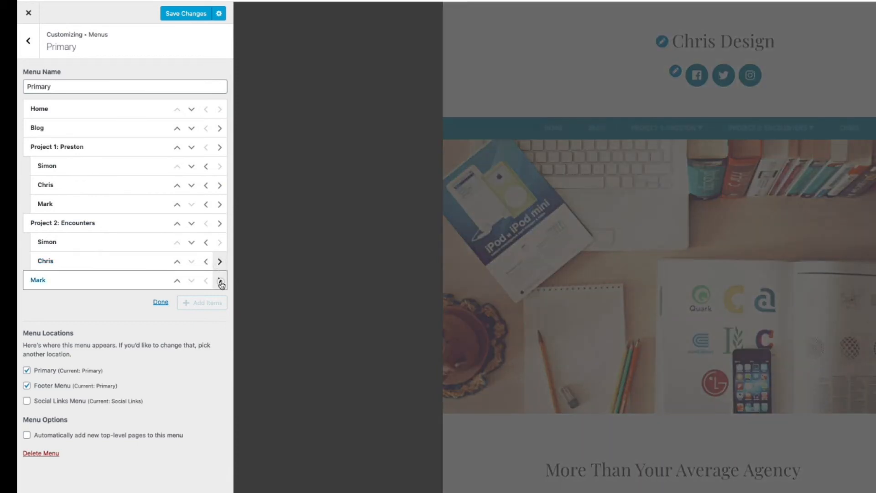
{"action": "left_click", "coordinate": [220, 281]}
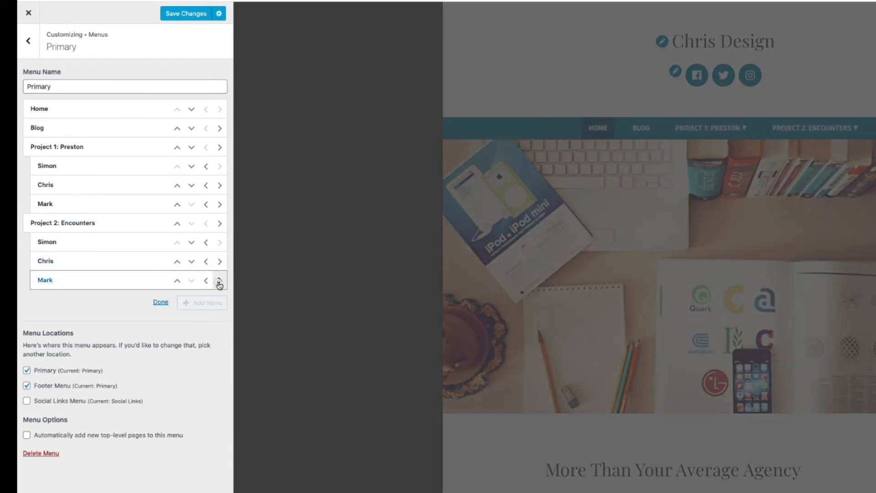
{"action": "left_click", "coordinate": [219, 284]}
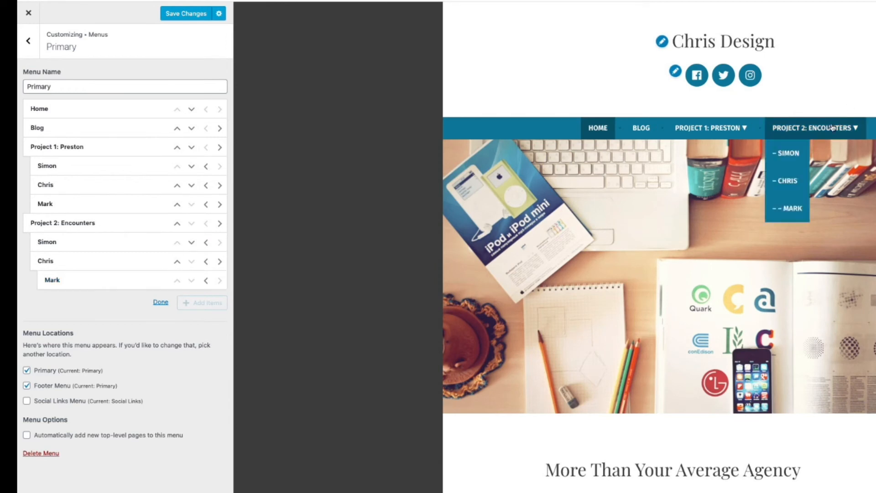
{"action": "left_click", "coordinate": [205, 281]}
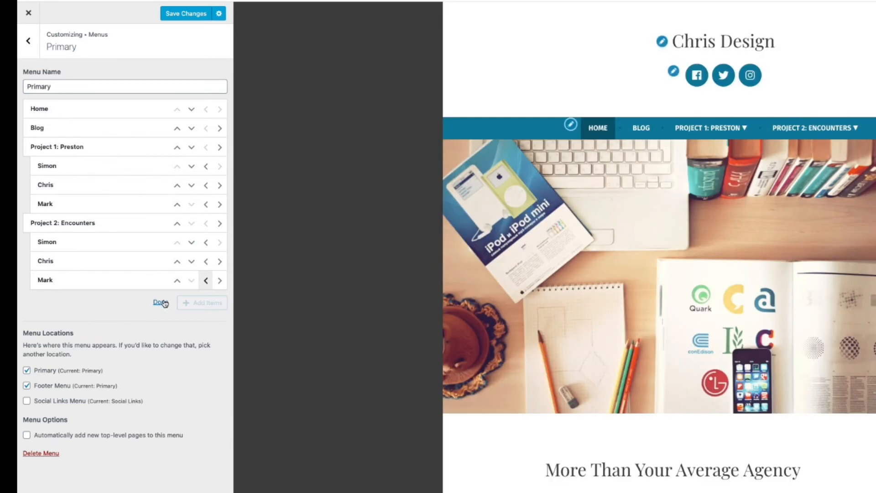
{"action": "left_click", "coordinate": [161, 303]}
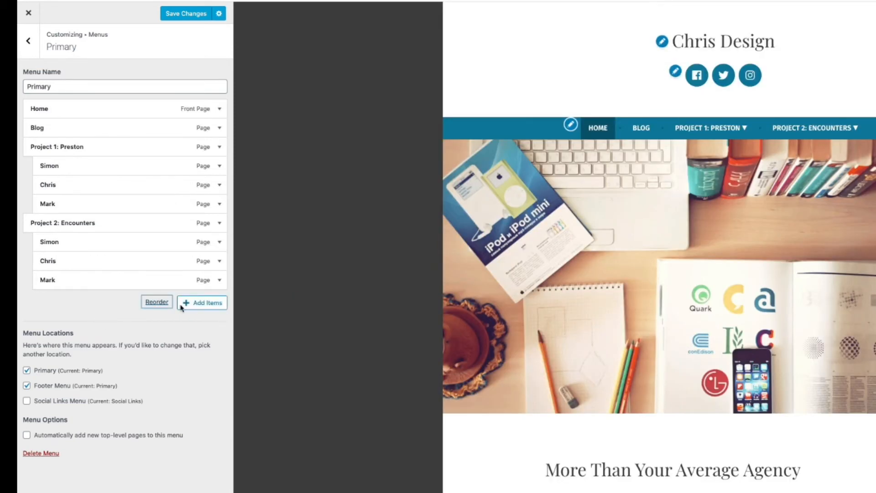
{"action": "left_click", "coordinate": [198, 305]}
Create a 'Project 3: Organic' page at the end of the Primary menu and delete the Blog item
{"action": "left_click", "coordinate": [286, 188]}
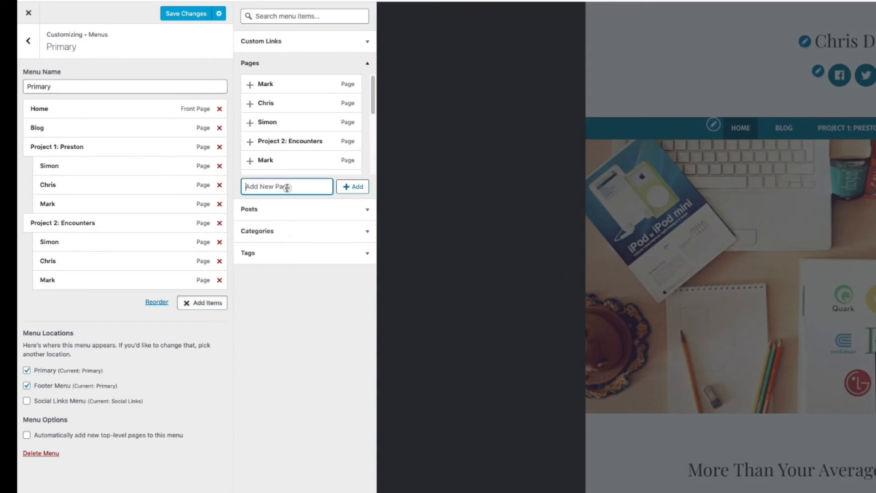
{"action": "type", "text": "Project 3: Organic"}
{"action": "left_click", "coordinate": [354, 187]}
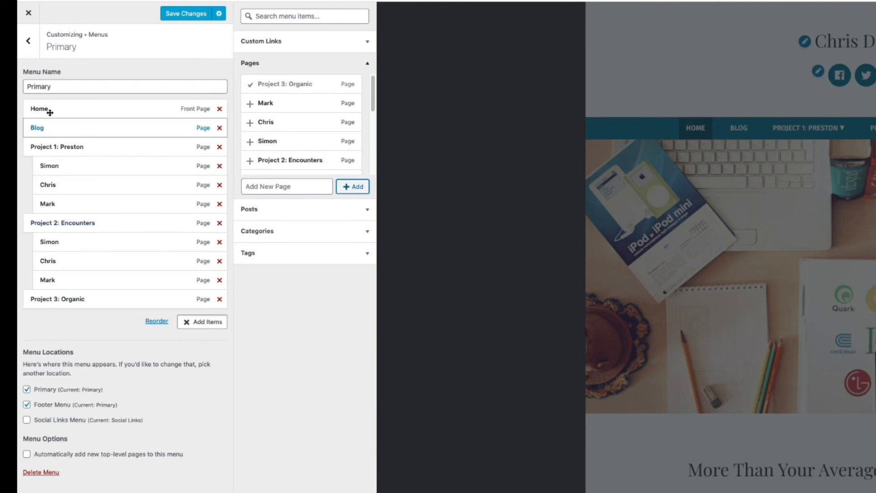
{"action": "left_click", "coordinate": [220, 129]}
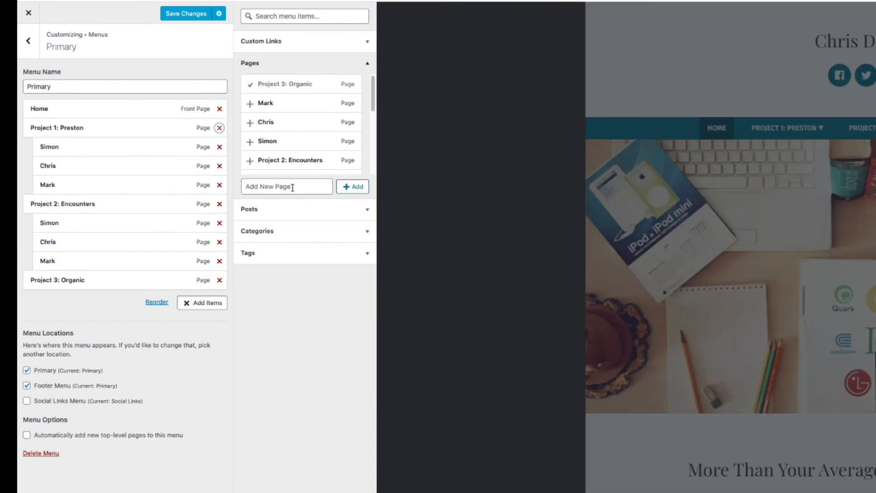
{"action": "left_click", "coordinate": [292, 188]}
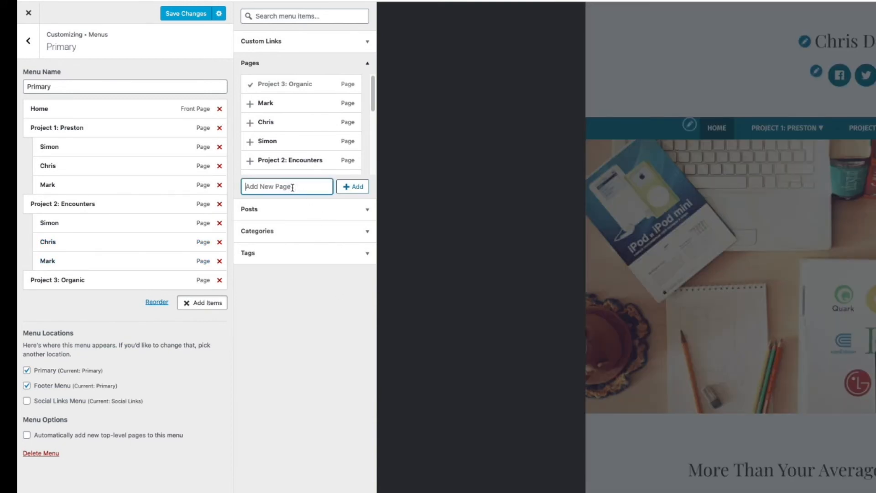
Add new Simon, Chris and Mark pages to the menu, nested under Project 3: Organic
{"action": "type", "text": "Simon"}
{"action": "key", "text": "Return"}
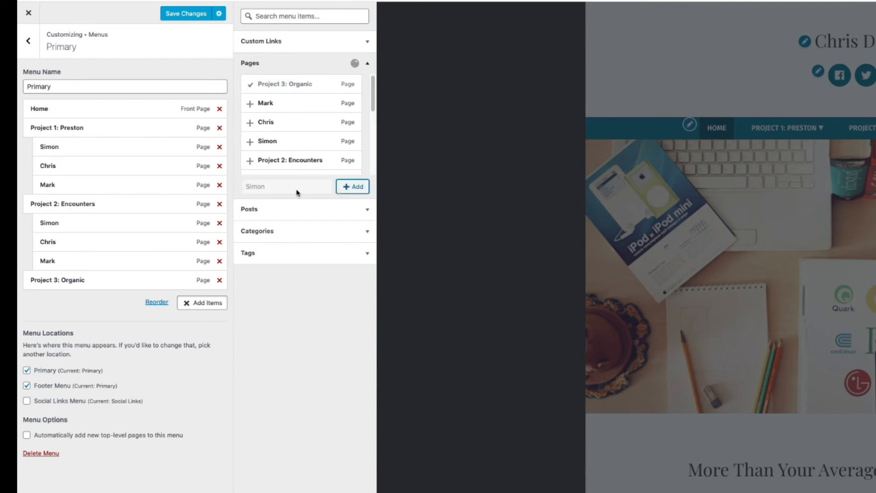
{"action": "left_click", "coordinate": [296, 189]}
{"action": "type", "text": "Chris"}
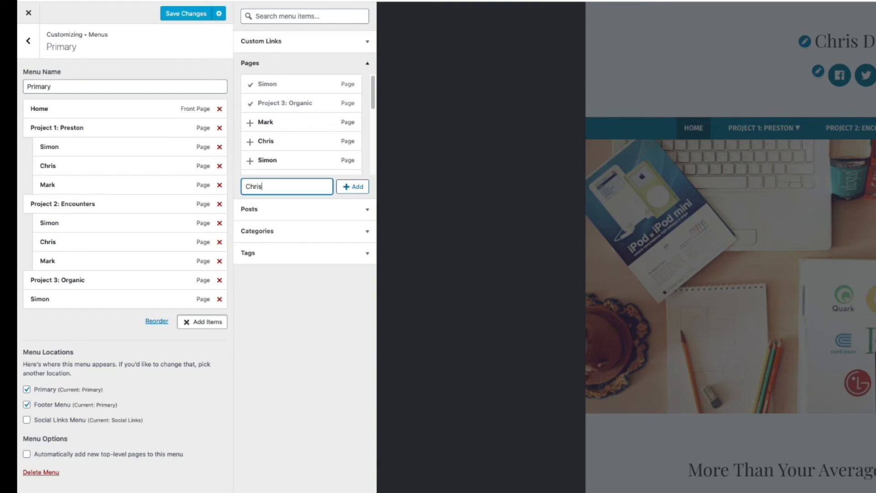
{"action": "left_click", "coordinate": [352, 187]}
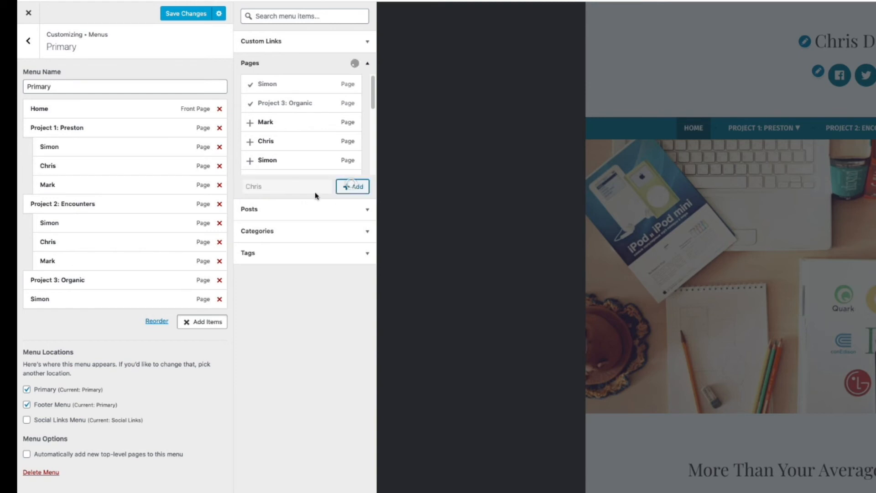
{"action": "type", "text": "M"}
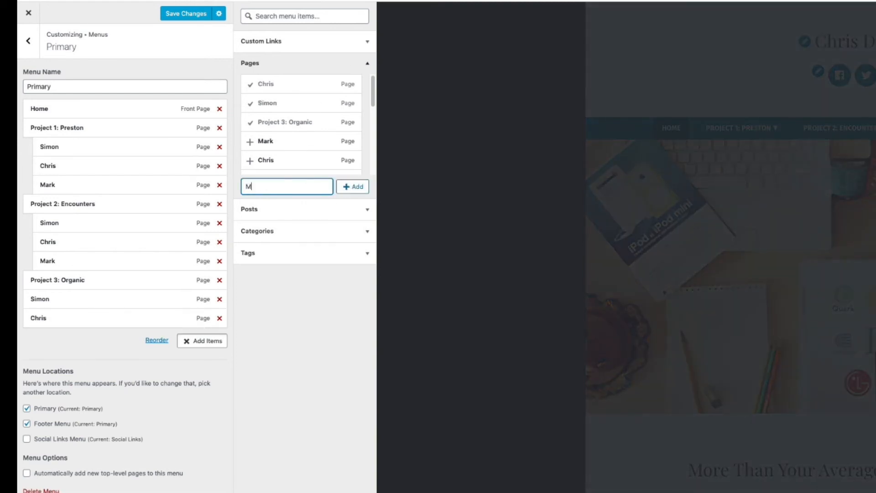
{"action": "type", "text": "ark"}
{"action": "left_click", "coordinate": [348, 187]}
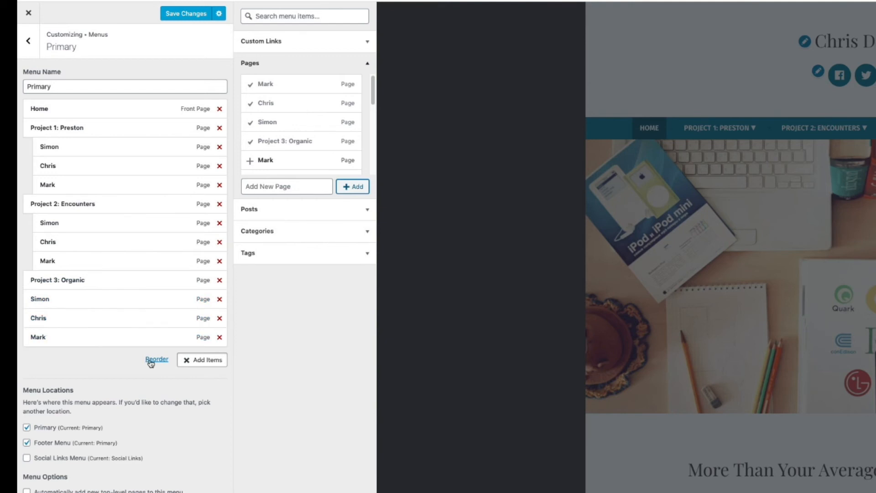
{"action": "left_click_drag", "start_coordinate": [41, 301], "coordinate": [48, 339]}
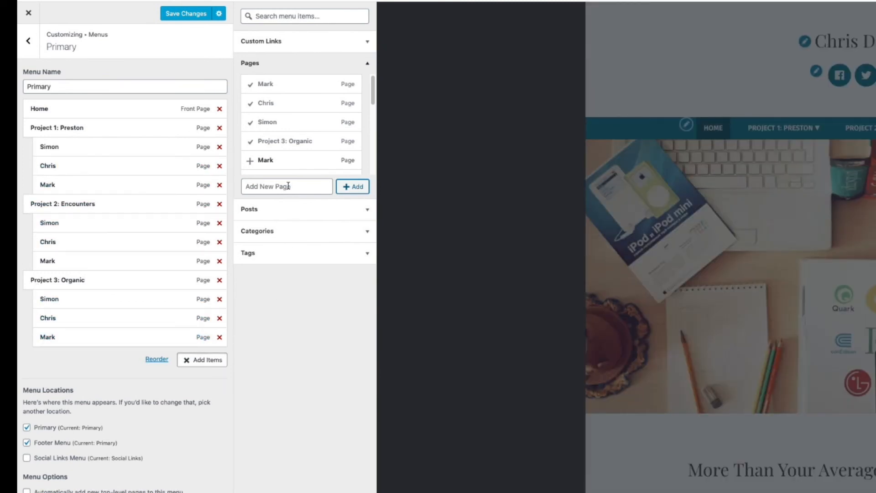
{"action": "left_click", "coordinate": [288, 186]}
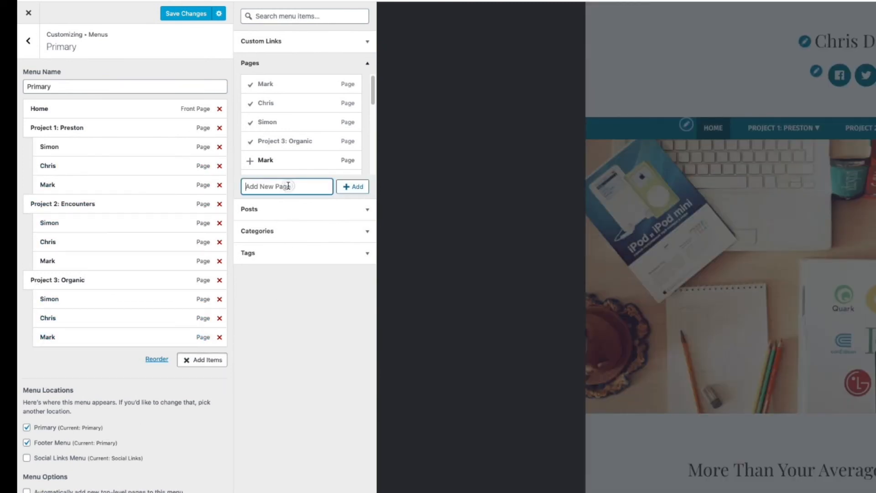
Create 'FMP' and 'About me' pages as the last top-level Primary menu items
{"action": "type", "text": "FMP"}
{"action": "left_click", "coordinate": [352, 186]}
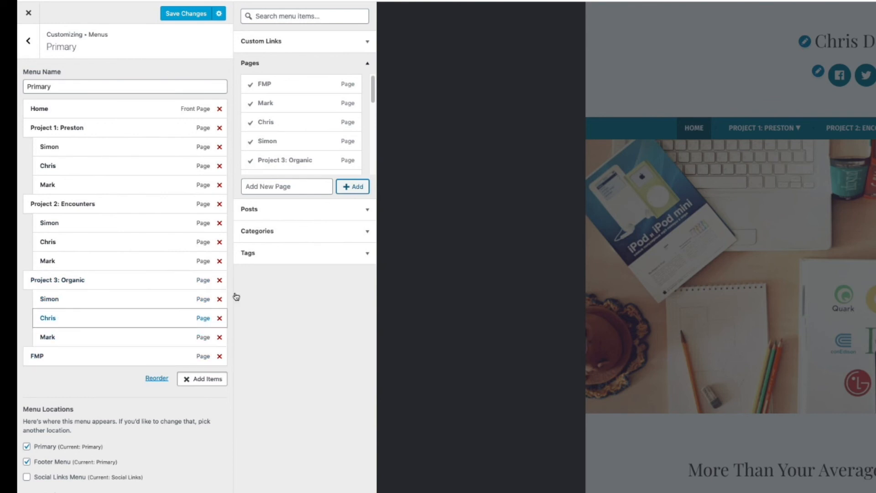
{"action": "left_click", "coordinate": [286, 188]}
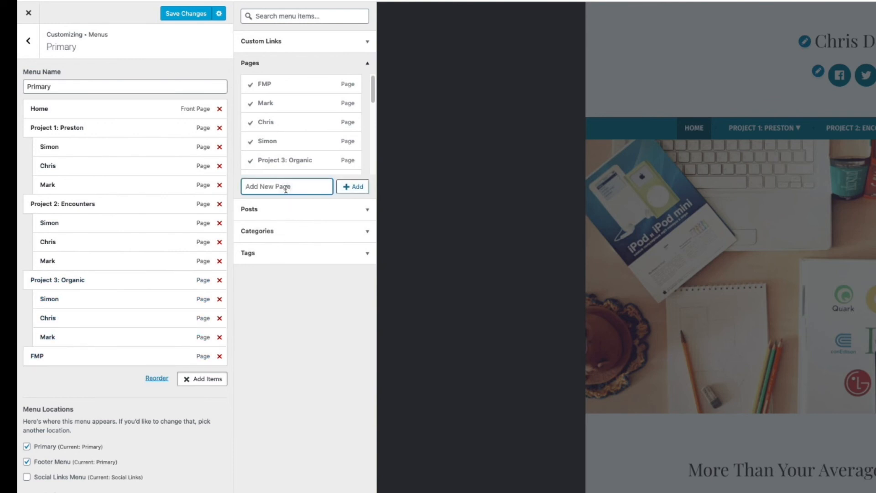
{"action": "type", "text": "About me"}
{"action": "left_click", "coordinate": [361, 187]}
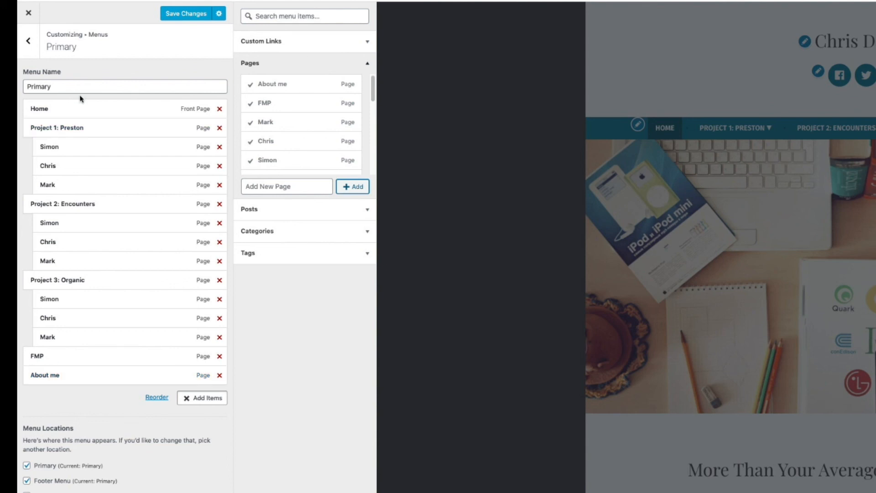
Save the menu changes and check each project's dropdown in the preview navigation bar
{"action": "left_click", "coordinate": [175, 18]}
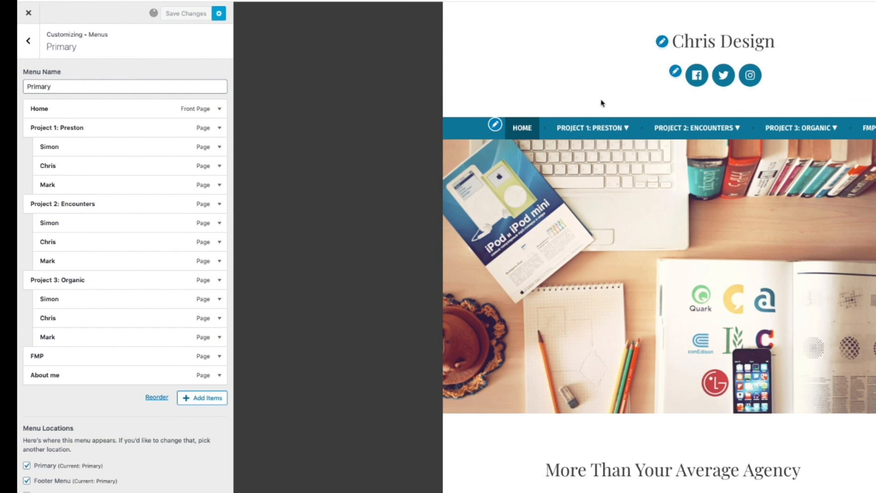
{"action": "mouse_move", "coordinate": [607, 132]}
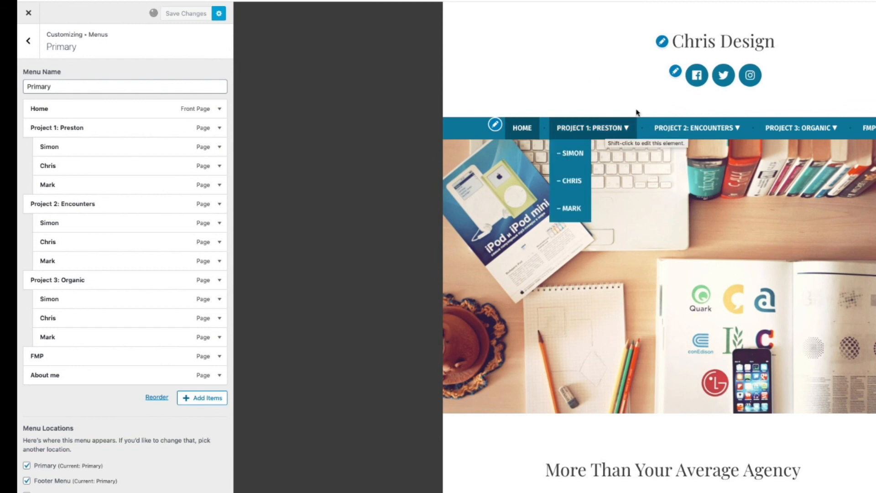
{"action": "mouse_move", "coordinate": [682, 133]}
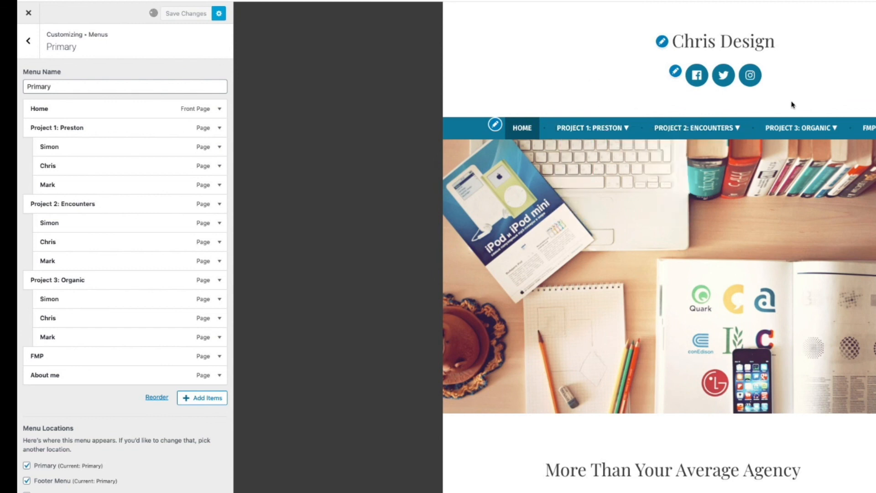
{"action": "mouse_move", "coordinate": [805, 140]}
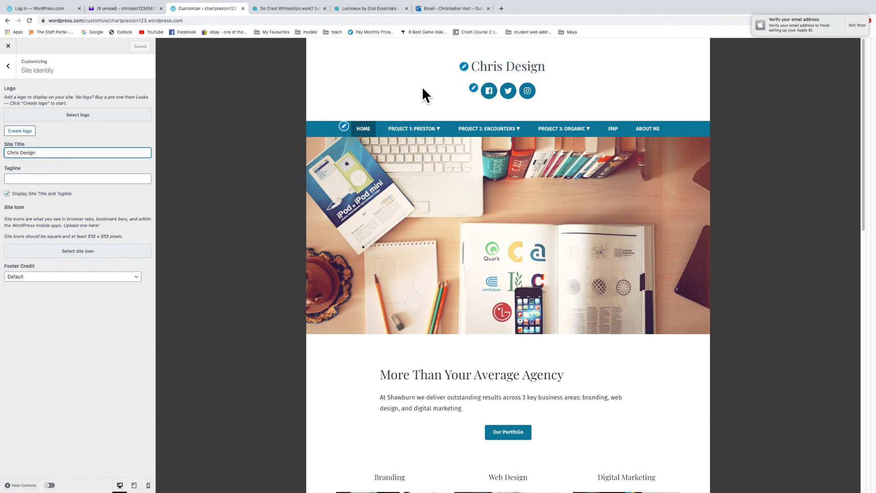
Replace the Site Title 'Chris Design' with 'Art' and save
{"action": "triple_click", "coordinate": [35, 154]}
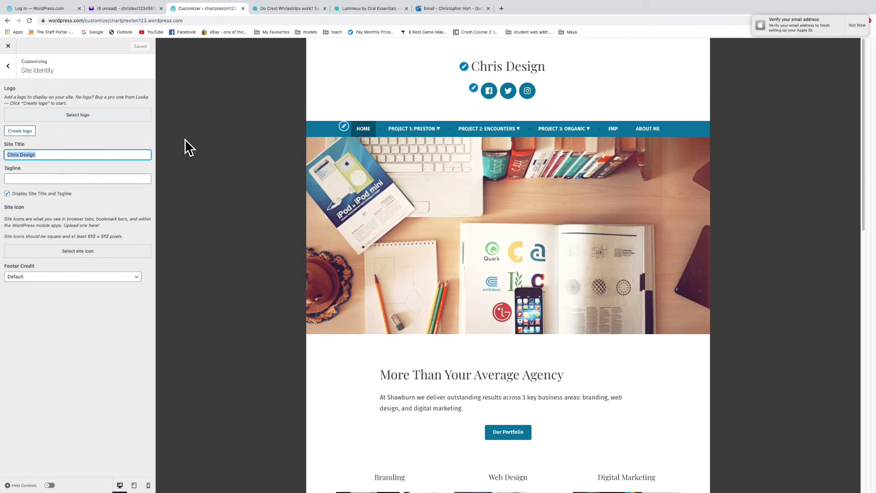
{"action": "type", "text": "Art"}
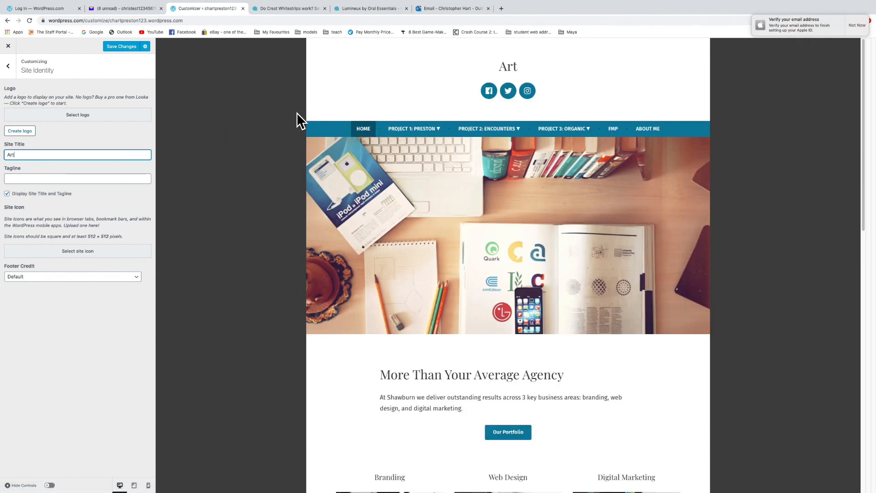
{"action": "left_click", "coordinate": [124, 46]}
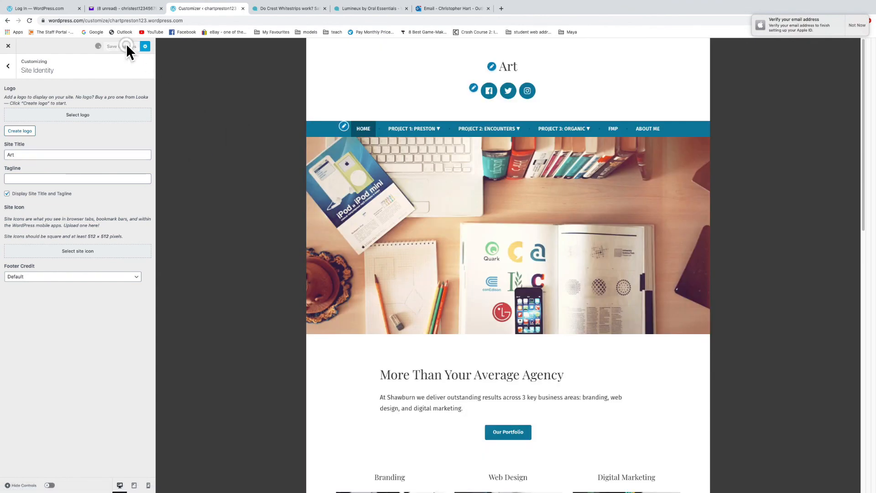